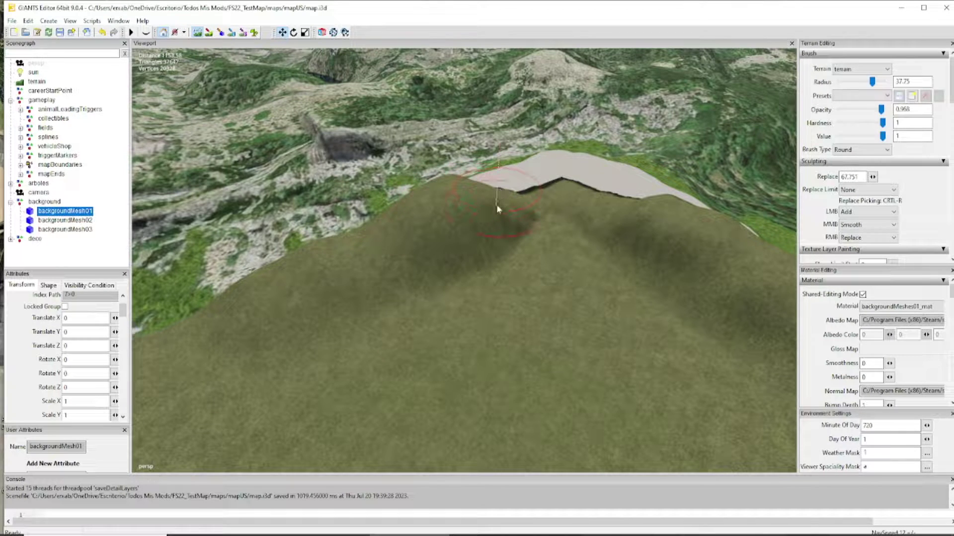
- Raise and smooth the terrain ridge to cover the white gap at the background mesh's edge, enlarging the round brush radius to 41
{"action": "mouse_move", "coordinate": [539, 185]}
{"action": "left_mouse_down"}
{"action": "mouse_move", "coordinate": [531, 194]}
{"action": "mouse_move", "coordinate": [546, 188]}
{"action": "mouse_move", "coordinate": [526, 174]}
{"action": "left_mouse_up"}
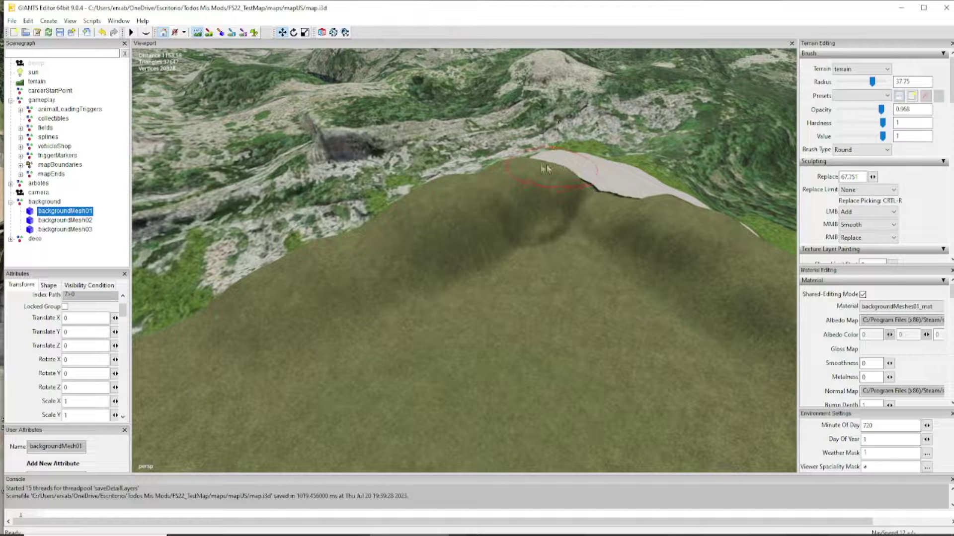
{"action": "mouse_move", "coordinate": [547, 162]}
{"action": "left_mouse_down"}
{"action": "mouse_move", "coordinate": [646, 191]}
{"action": "mouse_move", "coordinate": [740, 240]}
{"action": "left_mouse_up"}
{"action": "mouse_move", "coordinate": [558, 257]}
{"action": "left_mouse_down"}
{"action": "mouse_move", "coordinate": [442, 277]}
{"action": "mouse_move", "coordinate": [405, 315]}
{"action": "left_mouse_up"}
{"action": "mouse_move", "coordinate": [577, 257]}
{"action": "left_mouse_down"}
{"action": "mouse_move", "coordinate": [623, 287]}
{"action": "mouse_move", "coordinate": [573, 243]}
{"action": "mouse_move", "coordinate": [494, 217]}
{"action": "left_mouse_up"}
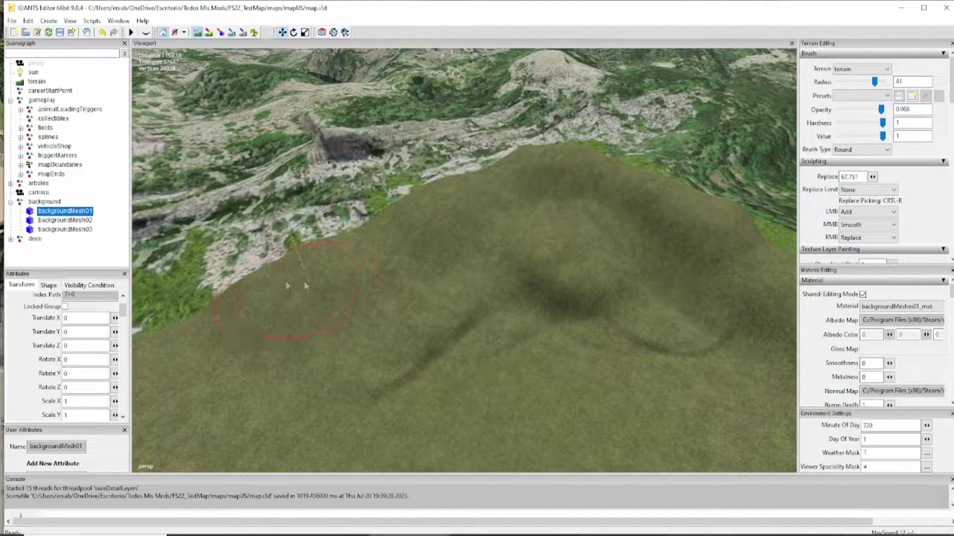
{"action": "mouse_move", "coordinate": [186, 361]}
{"action": "left_mouse_down"}
{"action": "mouse_move", "coordinate": [492, 330]}
{"action": "mouse_move", "coordinate": [584, 283]}
{"action": "left_mouse_up"}
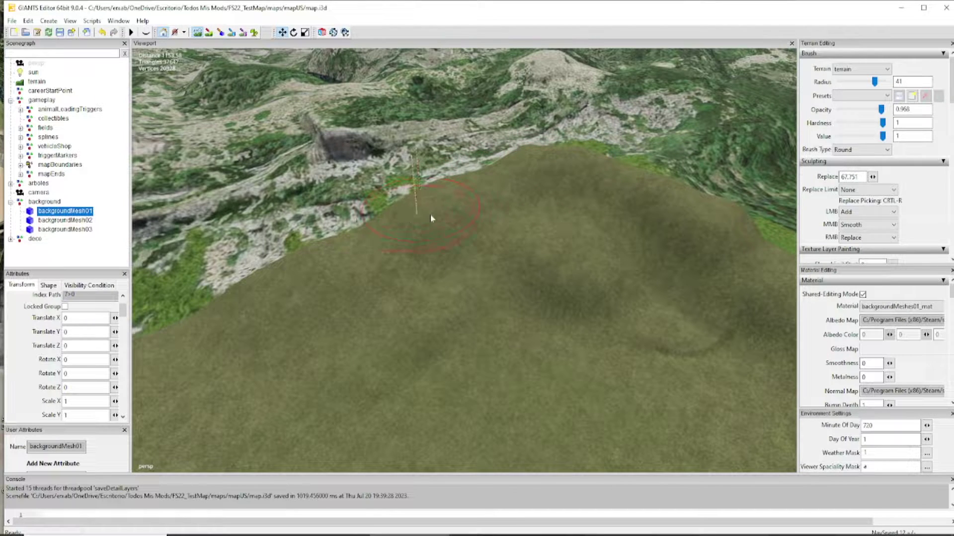
{"action": "left_click", "coordinate": [662, 298]}
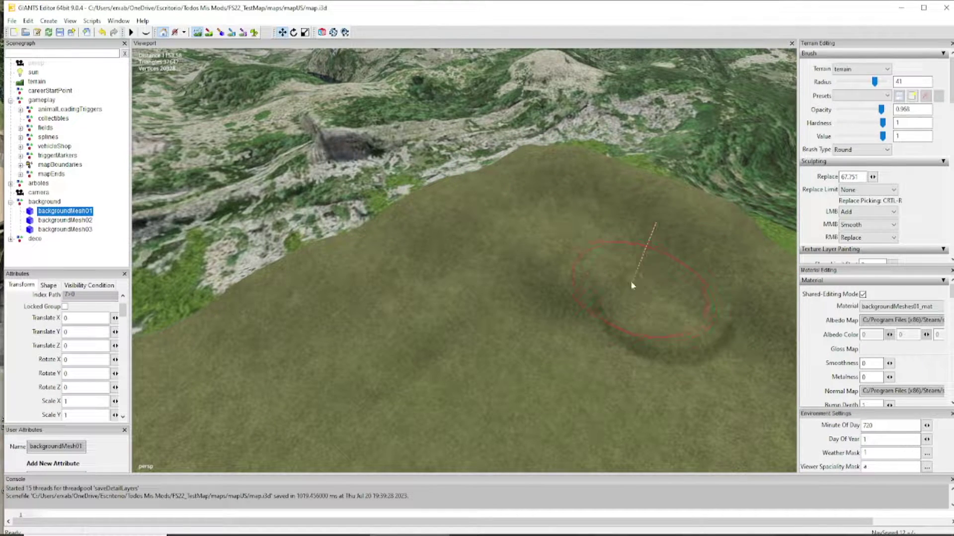
{"action": "left_click", "coordinate": [515, 326]}
{"action": "left_click", "coordinate": [666, 269]}
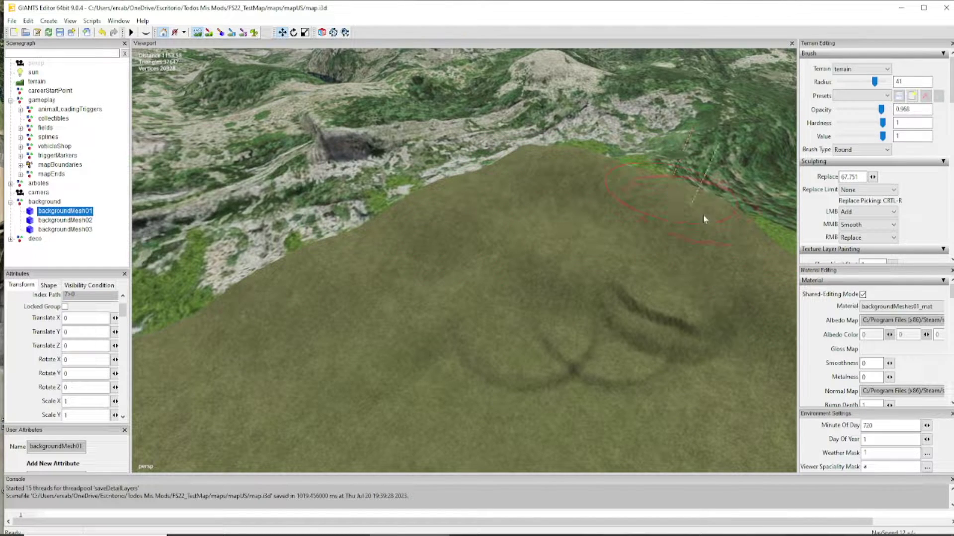
{"action": "key", "text": "ctrl+z"}
{"action": "key", "text": "ctrl+z"}
{"action": "key", "text": "ctrl+z"}
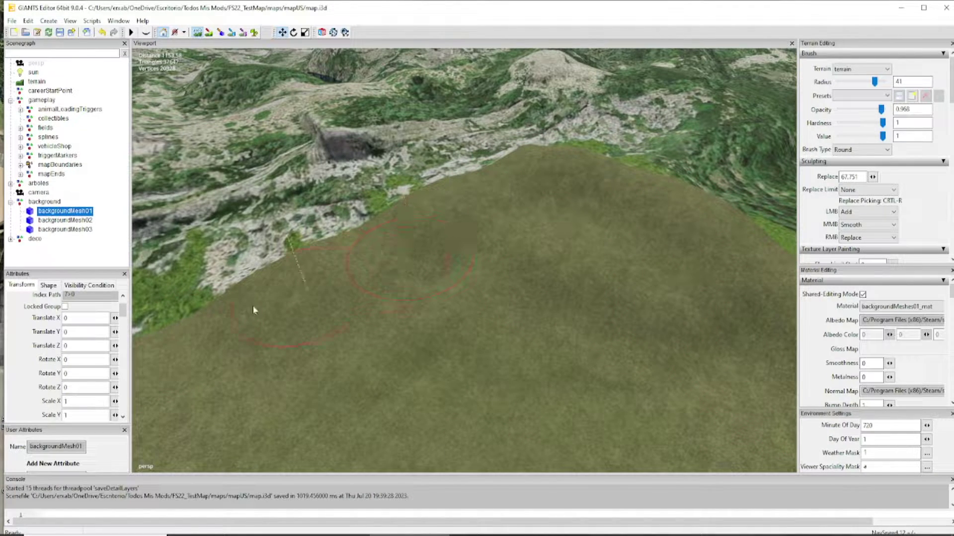
- Inspect the sculpted map border against the surrounding background mountains from the fields and the paved area
{"action": "mouse_move", "coordinate": [263, 213]}
{"action": "left_mouse_down", "text": "alt"}
{"action": "mouse_move", "coordinate": [385, 204]}
{"action": "mouse_move", "coordinate": [319, 163]}
{"action": "mouse_move", "coordinate": [268, 157]}
{"action": "mouse_move", "coordinate": [278, 166]}
{"action": "left_mouse_up", "text": "alt"}
{"action": "left_click_drag", "start_coordinate": [278, 251], "coordinate": [337, 256], "text": "alt"}
{"action": "left_click", "coordinate": [57, 203]}
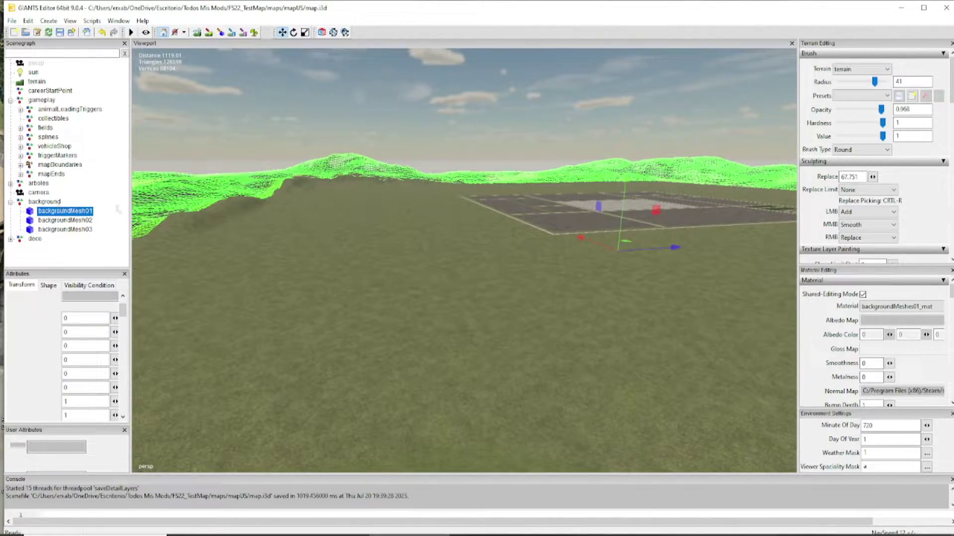
{"action": "left_click_drag", "start_coordinate": [434, 276], "coordinate": [537, 233], "text": "alt"}
{"action": "left_click", "coordinate": [478, 212]}
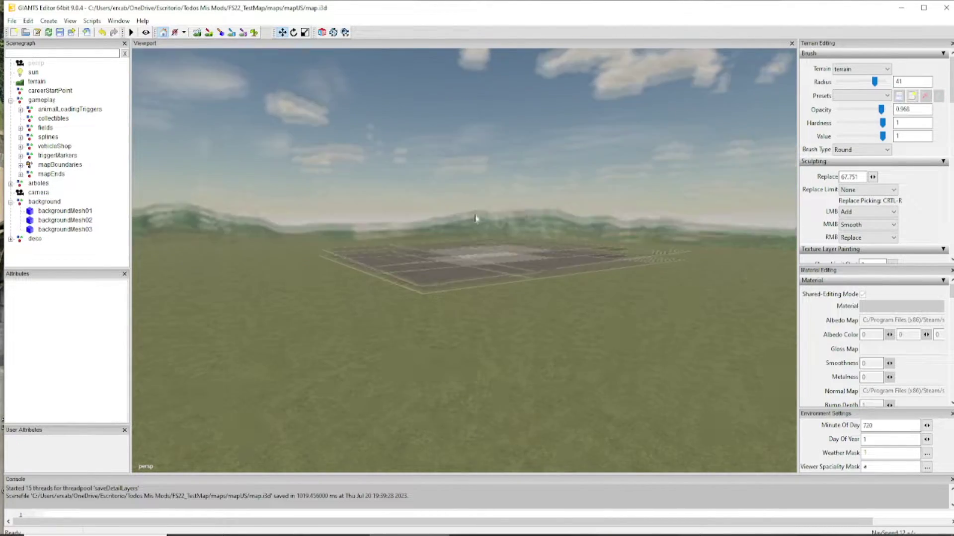
{"action": "scroll", "coordinate": [484, 217], "scroll_direction": "up", "scroll_amount": 5}
{"action": "scroll", "coordinate": [484, 217], "scroll_direction": "up", "scroll_amount": 10}
{"action": "left_click_drag", "start_coordinate": [485, 217], "coordinate": [396, 222], "text": "alt"}
{"action": "scroll", "coordinate": [487, 208], "scroll_direction": "up", "scroll_amount": 12}
{"action": "right_click_drag", "start_coordinate": [400, 222], "coordinate": [600, 274]}
{"action": "scroll", "coordinate": [600, 274], "scroll_direction": "up", "scroll_amount": 1}
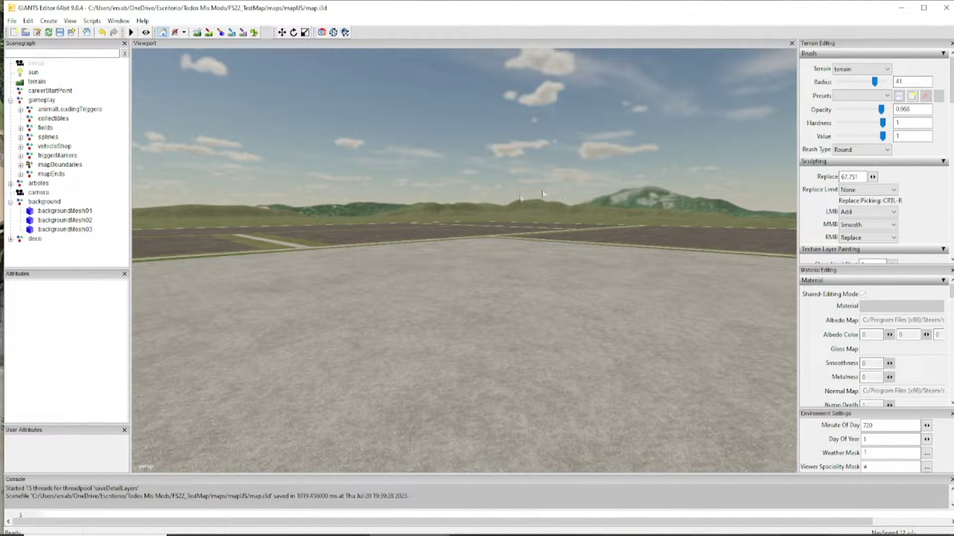
{"action": "left_click_drag", "start_coordinate": [529, 227], "coordinate": [551, 205], "text": "alt"}
{"action": "scroll", "coordinate": [526, 221], "scroll_direction": "up", "scroll_amount": 5}
{"action": "scroll", "coordinate": [542, 199], "scroll_direction": "up", "scroll_amount": 8}
{"action": "right_click_drag", "start_coordinate": [551, 209], "coordinate": [399, 226]}
{"action": "left_click_drag", "start_coordinate": [399, 226], "coordinate": [463, 229], "text": "alt"}
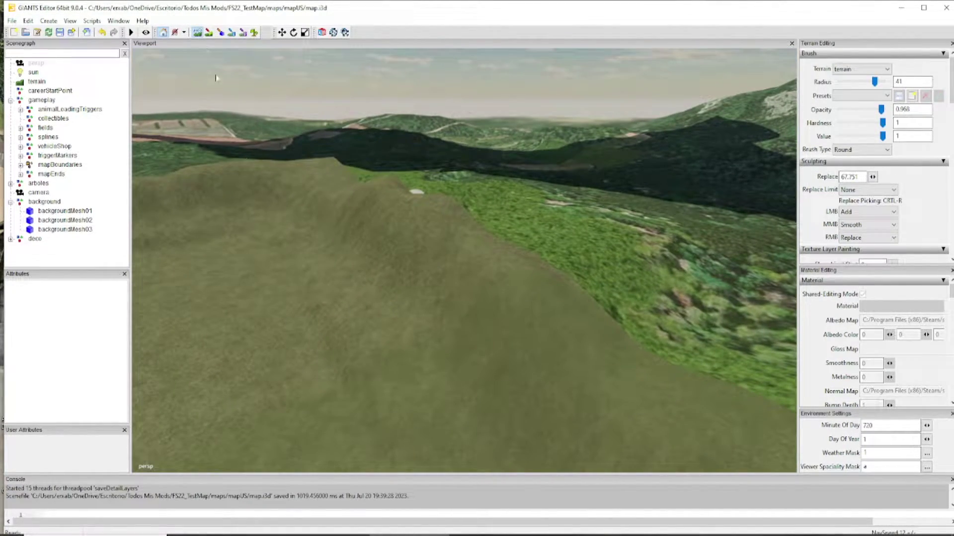
- Sculpt the terrain over the small white gap left on the ridge, enlarging the brush radius to 47.75
{"action": "scroll", "coordinate": [328, 273], "scroll_direction": "up", "scroll_amount": 2}
{"action": "scroll", "coordinate": [380, 200], "scroll_direction": "up", "scroll_amount": 1, "text": "ctrl"}
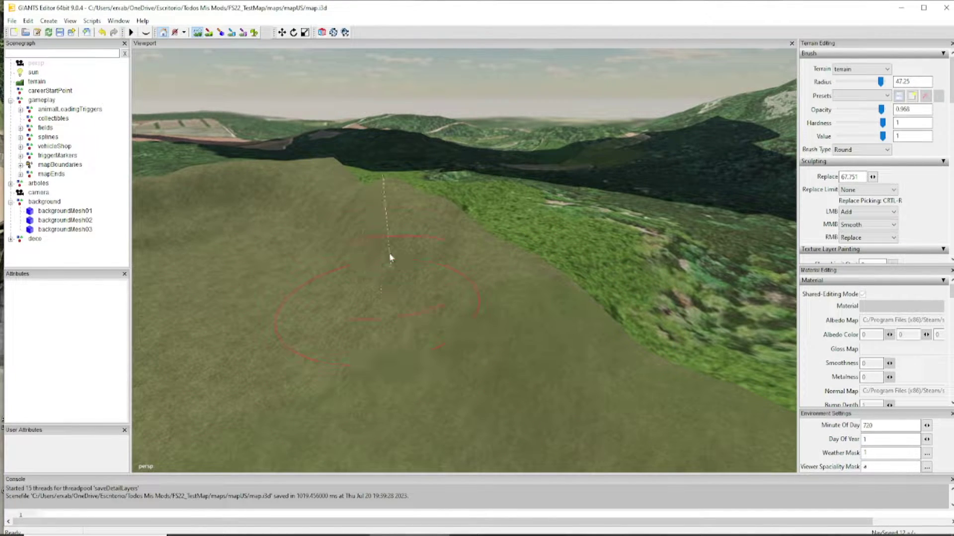
{"action": "scroll", "coordinate": [398, 196], "scroll_direction": "up", "scroll_amount": 1, "text": "ctrl"}
{"action": "left_click", "coordinate": [199, 34]}
- Examine how the finished terrain ridge blends with the distant mountains when seen from the paved area and fields
{"action": "left_click_drag", "start_coordinate": [415, 251], "coordinate": [376, 240], "text": "alt"}
{"action": "mouse_move", "coordinate": [443, 269]}
{"action": "left_mouse_down", "text": "alt"}
{"action": "mouse_move", "coordinate": [377, 267]}
{"action": "mouse_move", "coordinate": [375, 249]}
{"action": "left_mouse_up", "text": "alt"}
{"action": "left_click_drag", "start_coordinate": [546, 302], "coordinate": [428, 268], "text": "alt"}
{"action": "scroll", "coordinate": [317, 264], "scroll_direction": "up", "scroll_amount": 8}
{"action": "scroll", "coordinate": [313, 262], "scroll_direction": "up", "scroll_amount": 12}
{"action": "scroll", "coordinate": [318, 257], "scroll_direction": "up", "scroll_amount": 4}
{"action": "scroll", "coordinate": [319, 258], "scroll_direction": "up", "scroll_amount": 8}
{"action": "left_click_drag", "start_coordinate": [515, 290], "coordinate": [502, 324], "text": "alt"}
{"action": "scroll", "coordinate": [502, 325], "scroll_direction": "up", "scroll_amount": 4}
{"action": "left_click_drag", "start_coordinate": [535, 217], "coordinate": [691, 283], "text": "alt"}
{"action": "right_click_drag", "start_coordinate": [692, 283], "coordinate": [643, 269]}
{"action": "right_click_drag", "start_coordinate": [567, 291], "coordinate": [446, 318]}
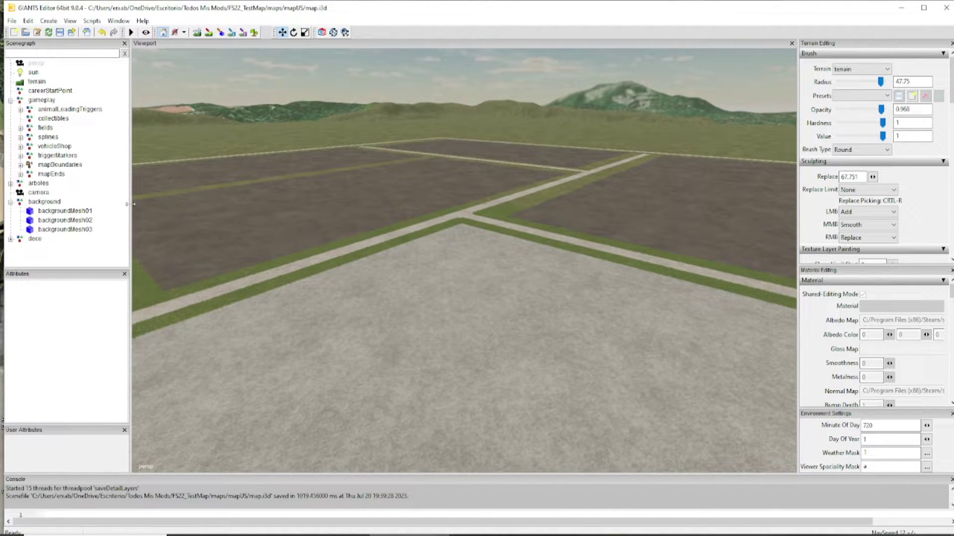
- Select the treeScape object in the deco group and place it on the terrain at about X 57.6, Y 30, Z -391.1
{"action": "left_click", "coordinate": [36, 242]}
{"action": "left_click", "coordinate": [10, 239]}
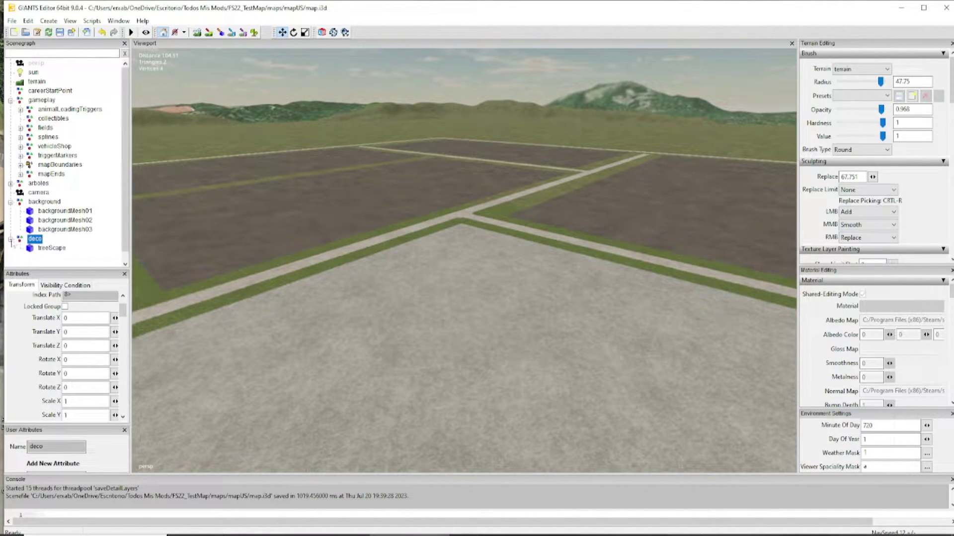
{"action": "left_click", "coordinate": [54, 249]}
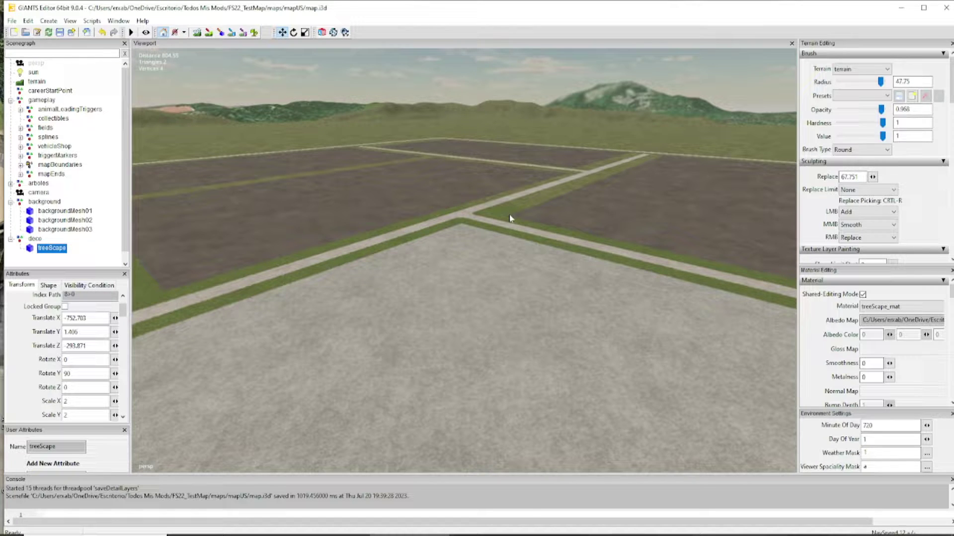
{"action": "right_click_drag", "start_coordinate": [499, 236], "coordinate": [435, 233]}
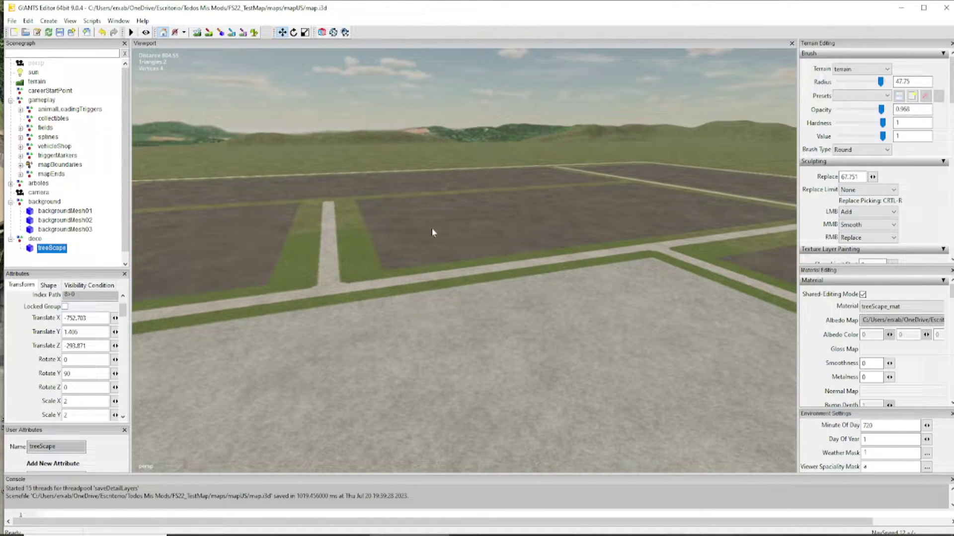
{"action": "right_click_drag", "start_coordinate": [501, 263], "coordinate": [567, 263]}
{"action": "key", "text": "w"}
{"action": "key", "text": "w"}
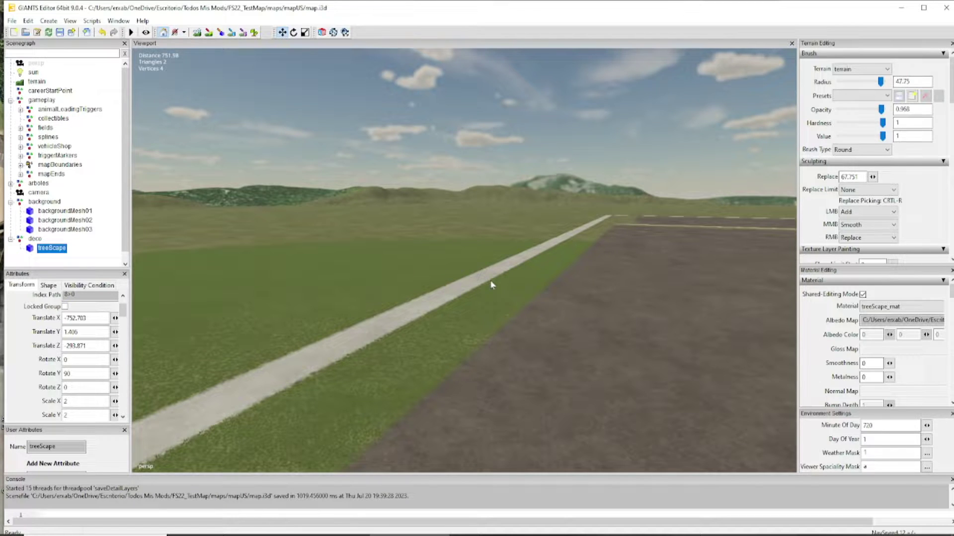
{"action": "key", "text": "ctrl+b"}
{"action": "key", "text": "d"}
{"action": "right_click_drag", "start_coordinate": [556, 270], "coordinate": [514, 282]}
{"action": "key", "text": "d"}
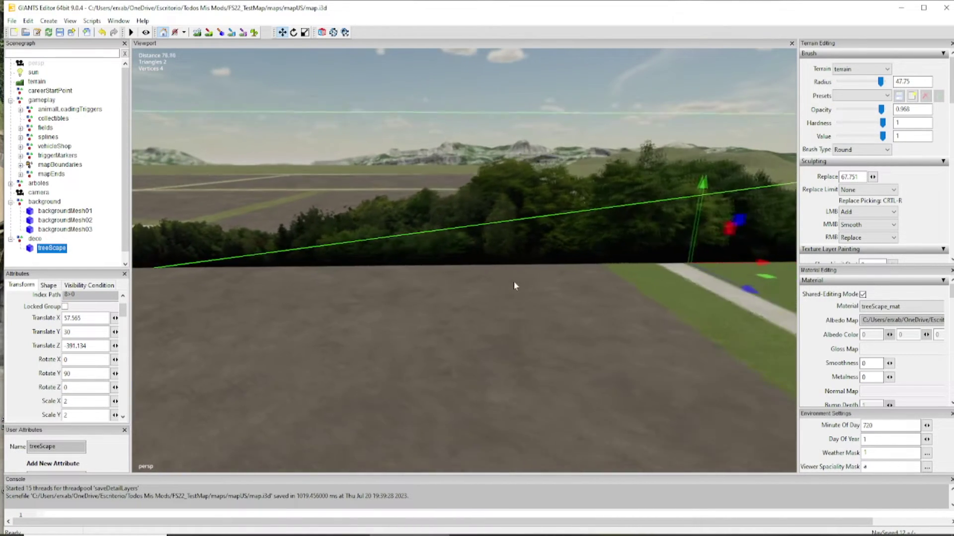
- Move the treeScape along the X axis to about -342.8, beyond the end of the road
{"action": "left_click_drag", "start_coordinate": [676, 277], "coordinate": [598, 254]}
{"action": "right_click_drag", "start_coordinate": [597, 254], "coordinate": [588, 219]}
{"action": "key", "text": "d"}
{"action": "key", "text": "w"}
{"action": "key", "text": "s"}
{"action": "right_click_drag", "start_coordinate": [603, 317], "coordinate": [505, 285]}
{"action": "left_click_drag", "start_coordinate": [487, 280], "coordinate": [688, 92]}
{"action": "right_click_drag", "start_coordinate": [576, 297], "coordinate": [567, 368]}
{"action": "key", "text": "w"}
{"action": "left_click_drag", "start_coordinate": [567, 368], "coordinate": [519, 134]}
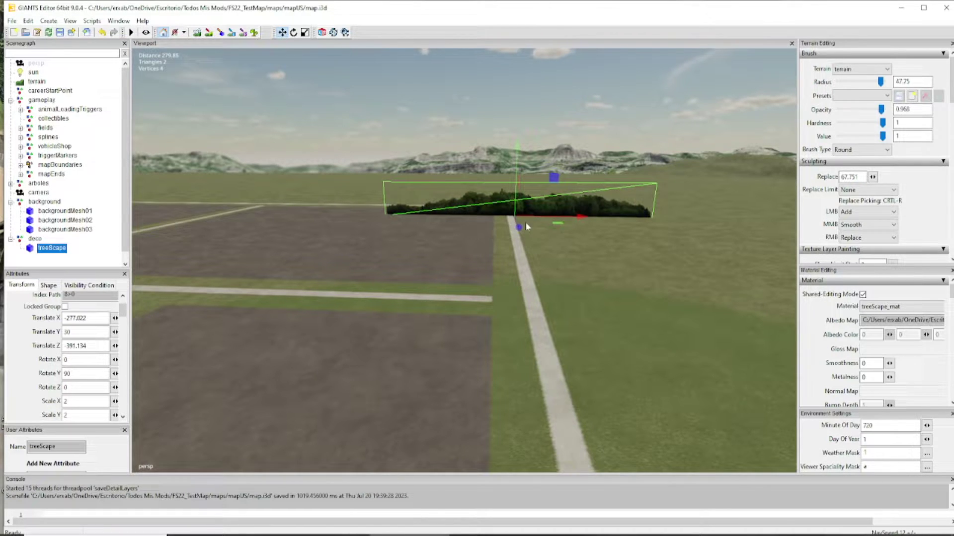
{"action": "left_click_drag", "start_coordinate": [518, 227], "coordinate": [521, 178]}
- Reposition the treeScape along the outer side of the field's border road, at about X -332.1, Z -295.5
{"action": "left_click_drag", "start_coordinate": [521, 177], "coordinate": [545, 205], "text": "alt"}
{"action": "scroll", "coordinate": [532, 255], "scroll_direction": "up", "scroll_amount": 7}
{"action": "left_click_drag", "start_coordinate": [527, 258], "coordinate": [469, 248], "text": "alt"}
{"action": "scroll", "coordinate": [467, 242], "scroll_direction": "up", "scroll_amount": 4}
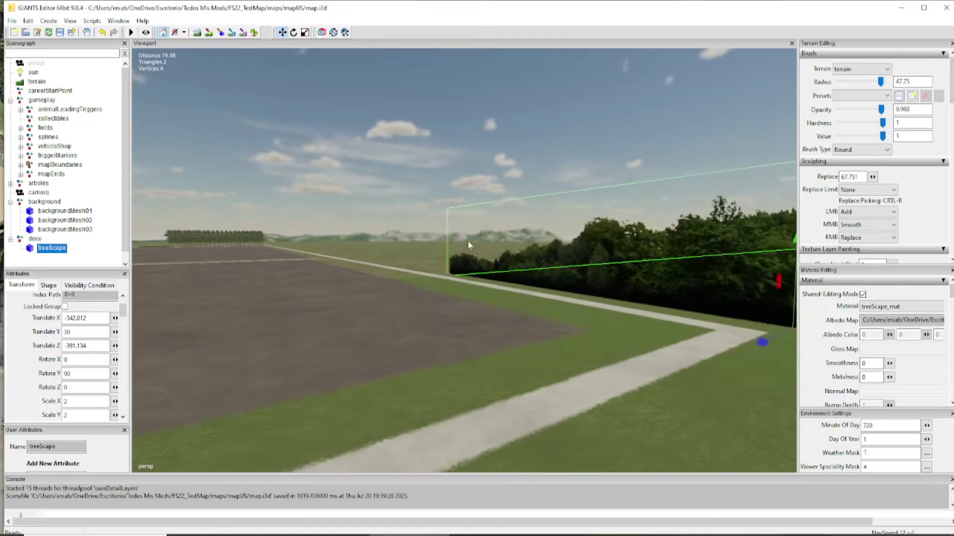
{"action": "middle_click_drag", "start_coordinate": [670, 330], "coordinate": [658, 334], "text": "alt"}
{"action": "scroll", "coordinate": [658, 334], "scroll_direction": "up", "scroll_amount": 3}
{"action": "left_click_drag", "start_coordinate": [656, 334], "coordinate": [632, 356], "text": "alt"}
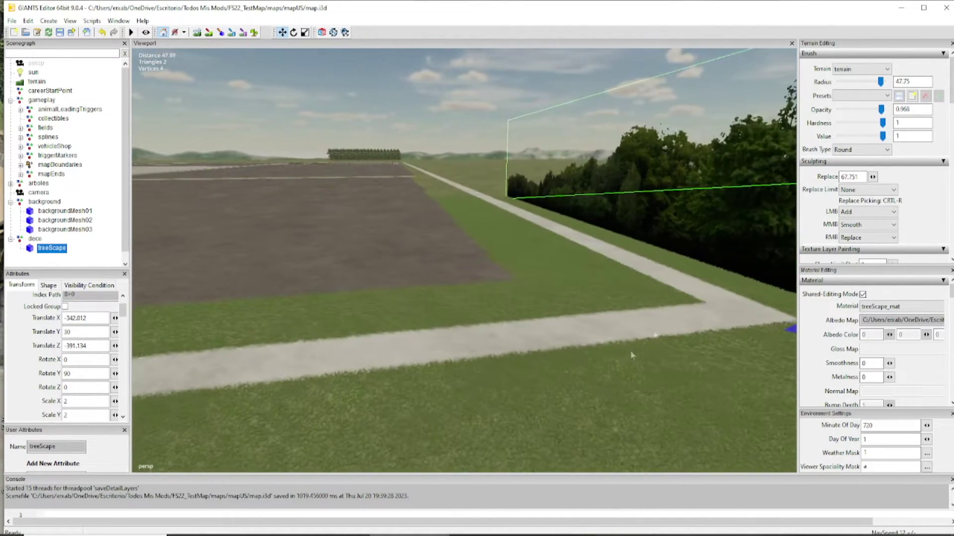
{"action": "left_click_drag", "start_coordinate": [650, 286], "coordinate": [654, 290], "text": "alt"}
{"action": "middle_click_drag", "start_coordinate": [655, 290], "coordinate": [643, 288], "text": "alt"}
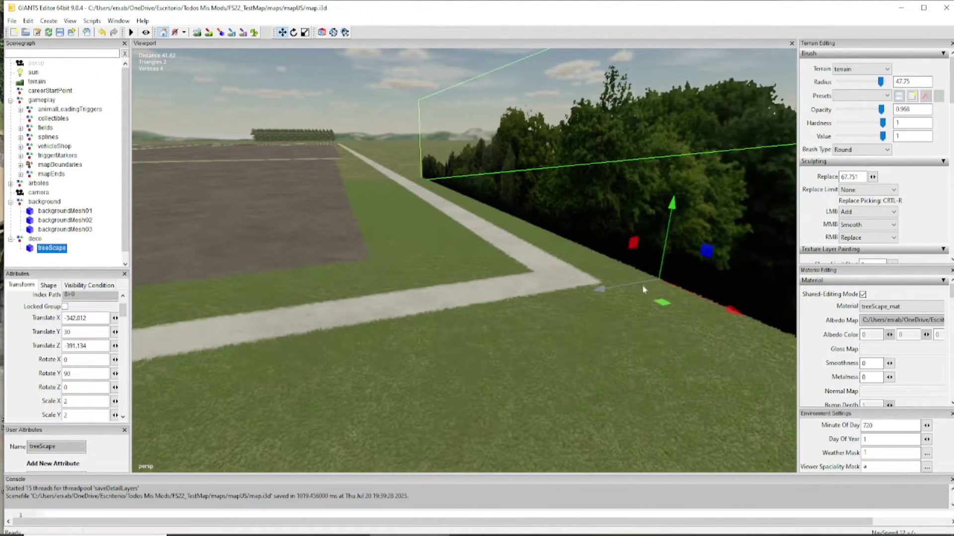
{"action": "scroll", "coordinate": [604, 287], "scroll_direction": "down", "scroll_amount": 4}
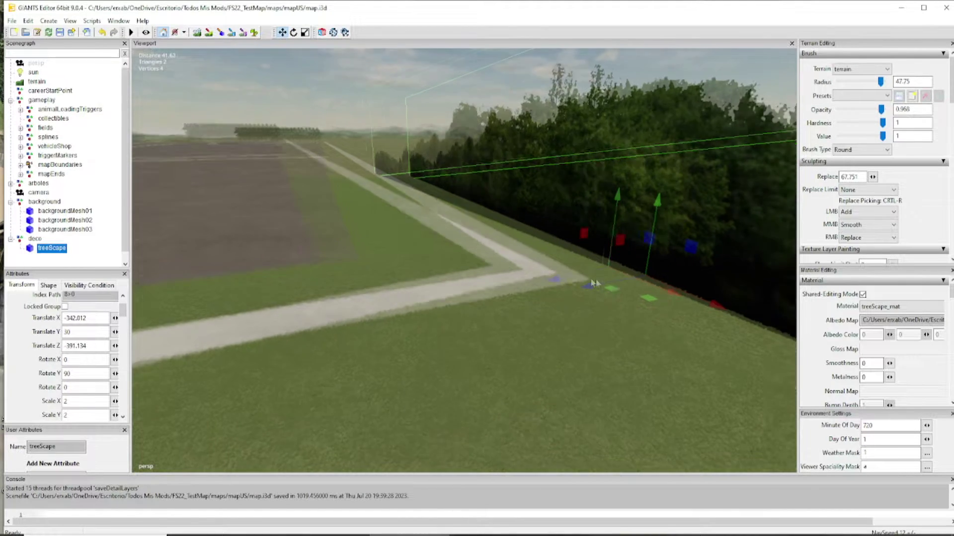
{"action": "left_click_drag", "start_coordinate": [598, 283], "coordinate": [636, 284], "text": "alt"}
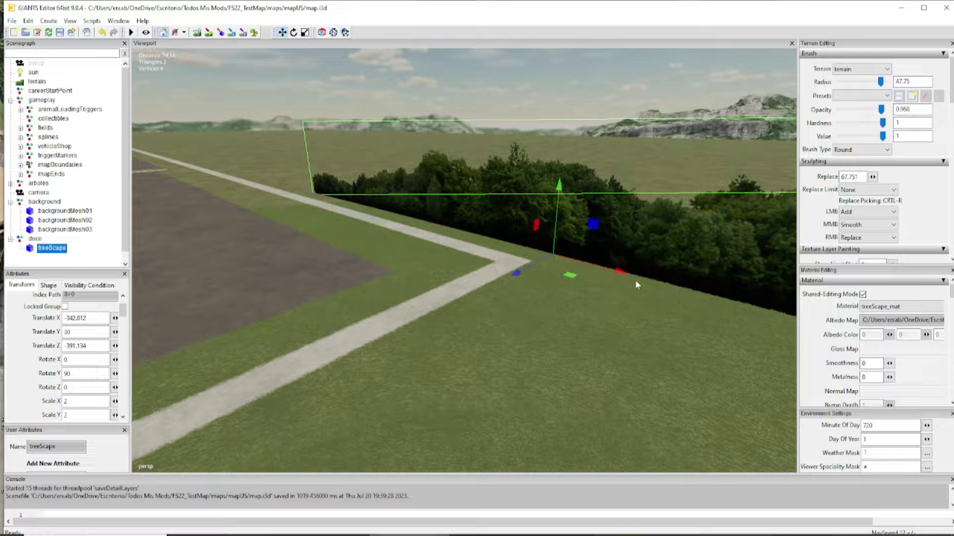
{"action": "left_click_drag", "start_coordinate": [532, 273], "coordinate": [504, 305]}
{"action": "left_click_drag", "start_coordinate": [553, 333], "coordinate": [405, 203], "text": "alt"}
{"action": "scroll", "coordinate": [538, 314], "scroll_direction": "up", "scroll_amount": 3}
{"action": "right_click_drag", "start_coordinate": [405, 203], "coordinate": [608, 222]}
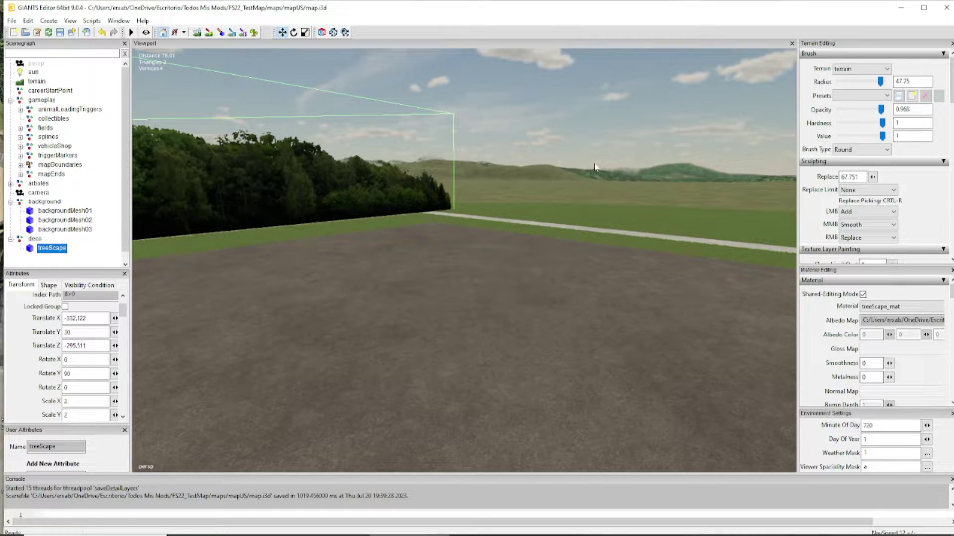
- Fine-tune the treeScape's position by setting Translate Z to -300 and Translate X to -332.01
{"action": "right_click_drag", "start_coordinate": [533, 222], "coordinate": [645, 294]}
{"action": "scroll", "coordinate": [645, 297], "scroll_direction": "down", "scroll_amount": 5}
{"action": "left_click_drag", "start_coordinate": [470, 197], "coordinate": [467, 199]}
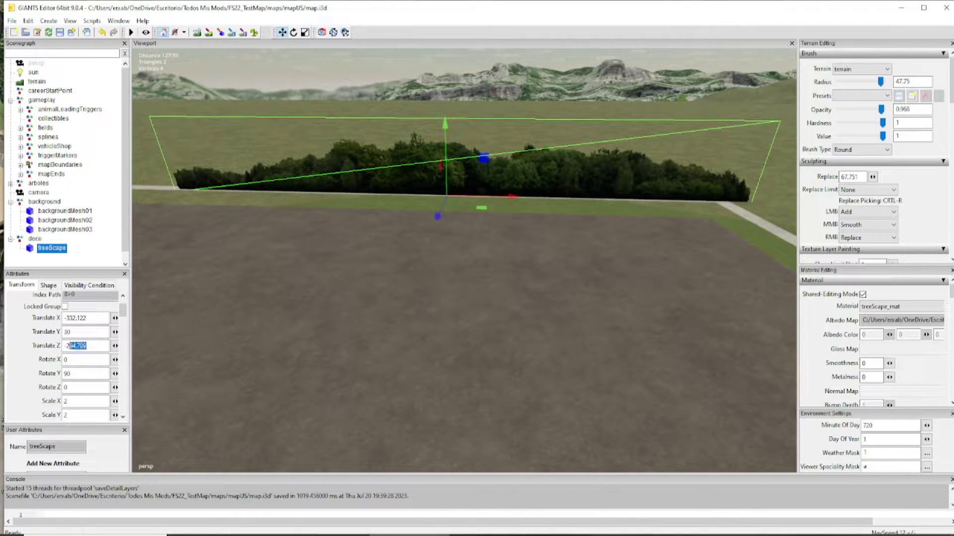
{"action": "type", "text": "300"}
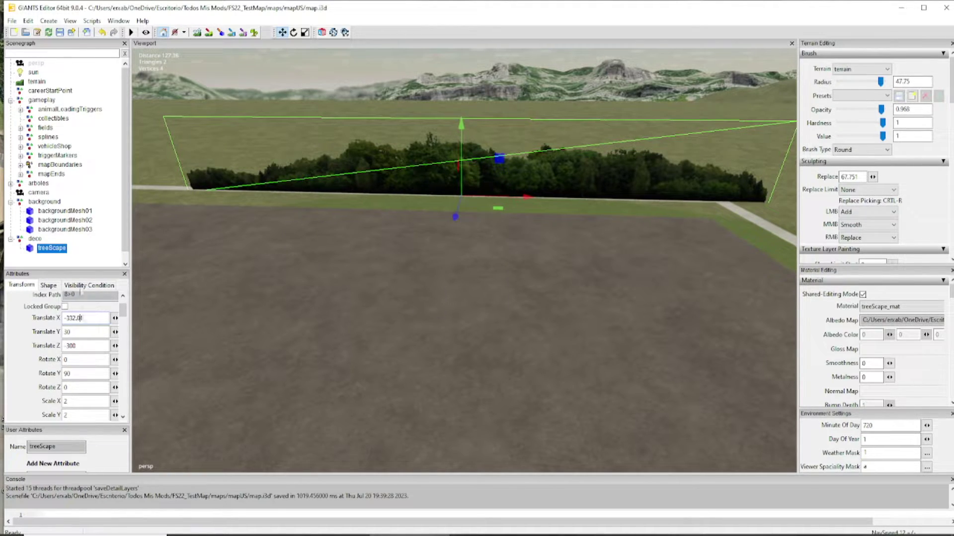
- Duplicate the treeScape and place the copy next to the original along the border road, with Translate Z at -150
{"action": "key", "text": "ctrl+d"}
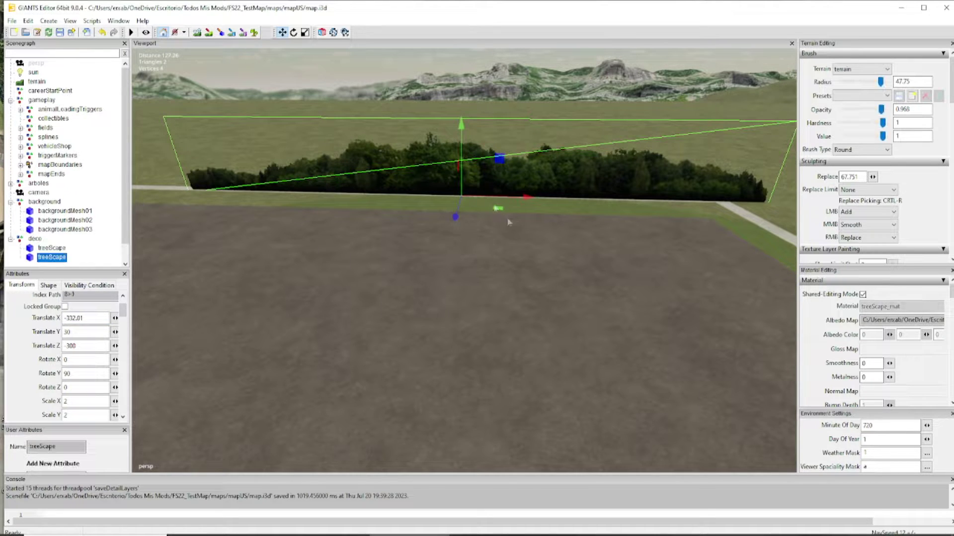
{"action": "middle_click_drag", "start_coordinate": [510, 222], "coordinate": [571, 208]}
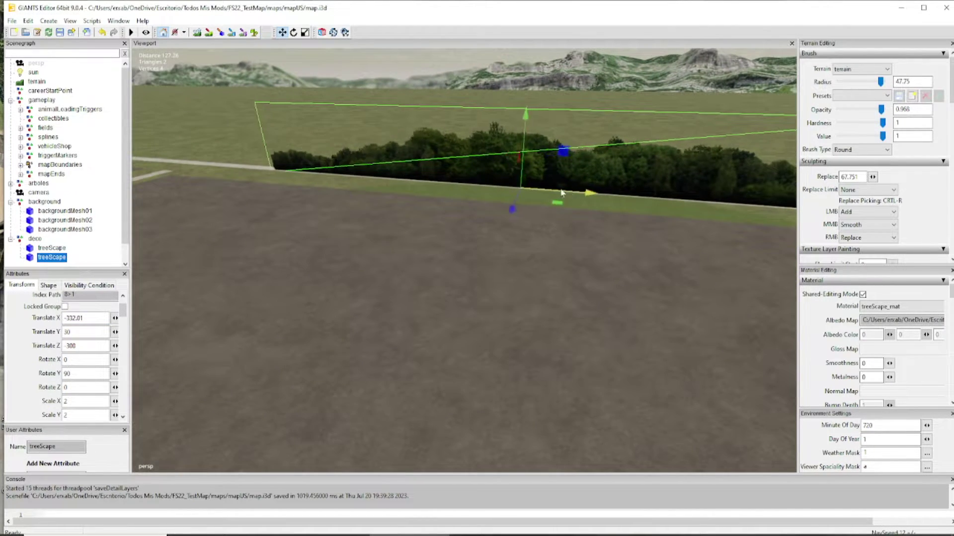
{"action": "left_click_drag", "start_coordinate": [562, 192], "coordinate": [174, 157]}
{"action": "left_click_drag", "start_coordinate": [288, 222], "coordinate": [256, 189], "text": "alt"}
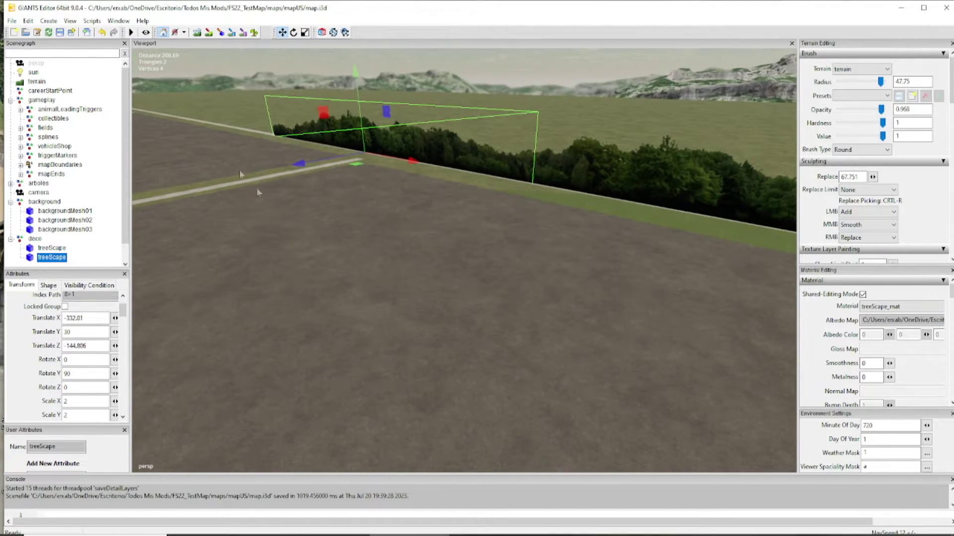
{"action": "type", "text": "-1450"}
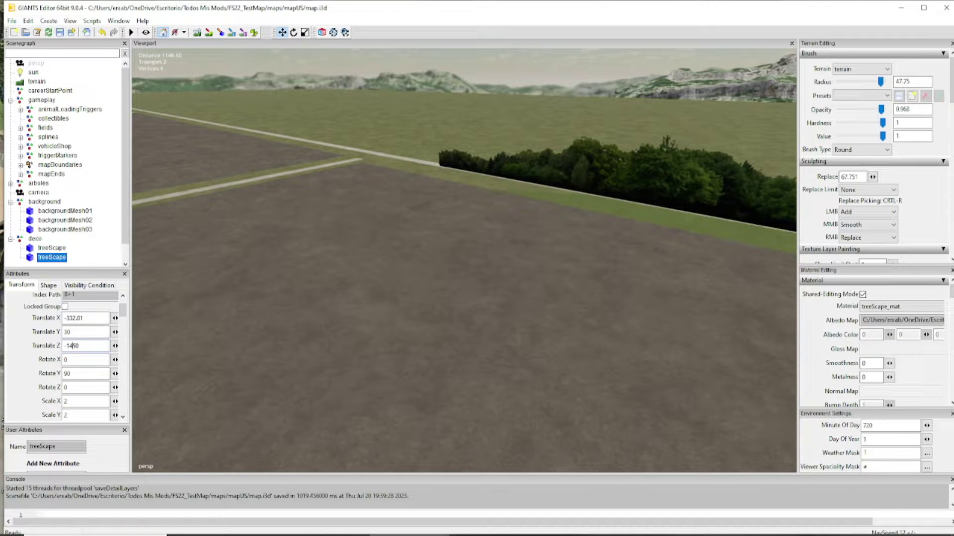
{"action": "key", "text": "BackSpace"}
- Set the treeScape copy's Translate X to -332 and check how it joins the neighbouring tree strip
{"action": "left_click_drag", "start_coordinate": [424, 200], "coordinate": [461, 203], "text": "alt"}
{"action": "middle_click_drag", "start_coordinate": [462, 205], "coordinate": [484, 224]}
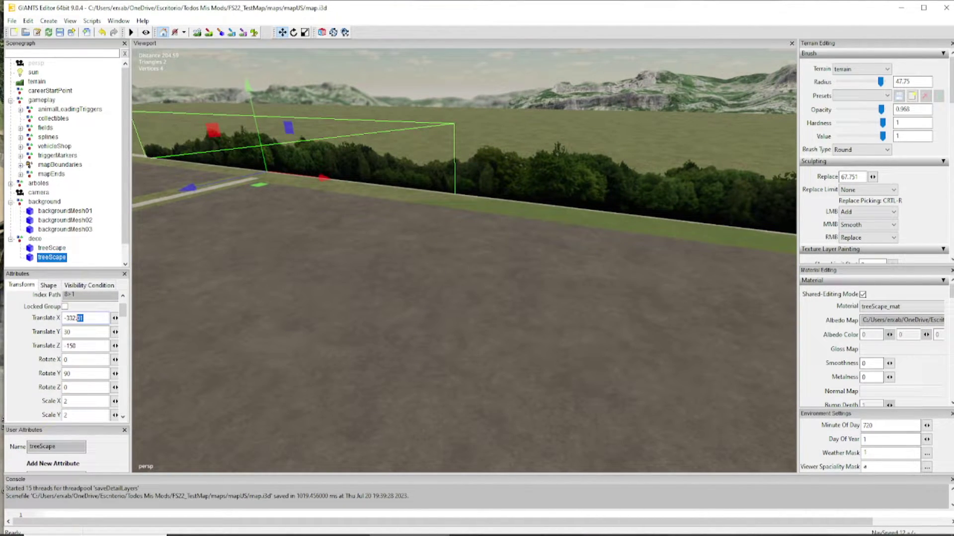
{"action": "key", "text": "BackSpace"}
{"action": "left_click_drag", "start_coordinate": [484, 214], "coordinate": [529, 207], "text": "alt"}
{"action": "right_click_drag", "start_coordinate": [528, 207], "coordinate": [591, 217]}
{"action": "right_click_drag", "start_coordinate": [560, 271], "coordinate": [492, 272]}
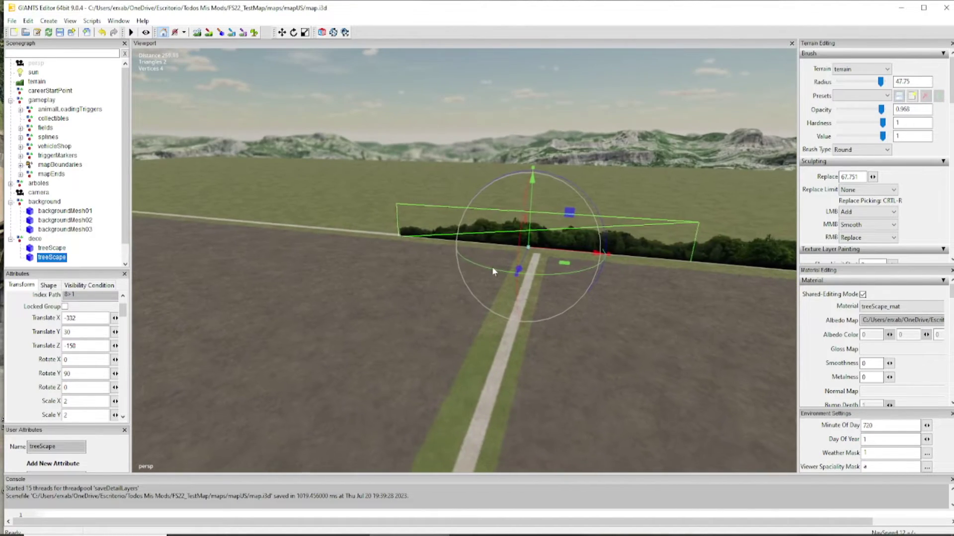
- Duplicate the first treeScape and set the new copy's Translate Z to 0 to extend the tree line
{"action": "left_click", "coordinate": [64, 251]}
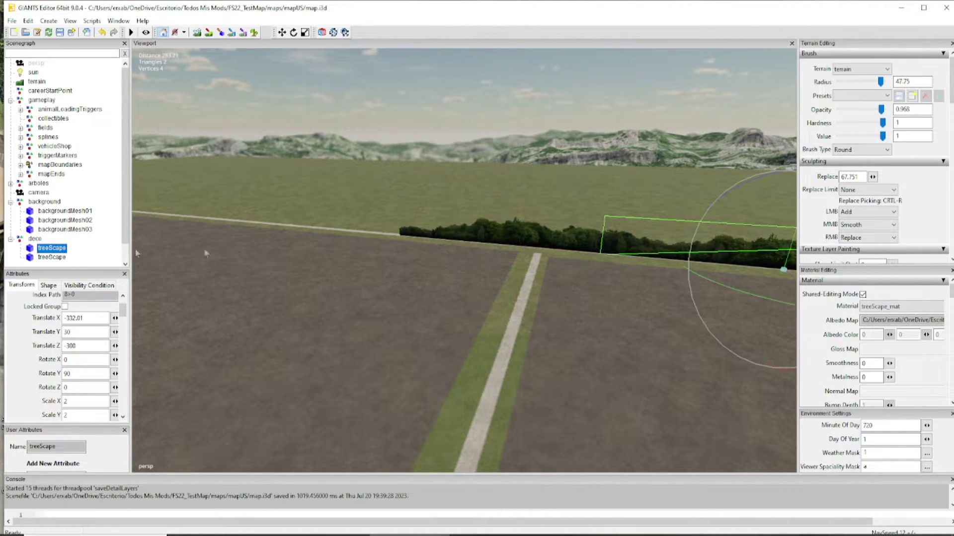
{"action": "key", "text": "ctrl+d"}
{"action": "double_click", "coordinate": [67, 347]}
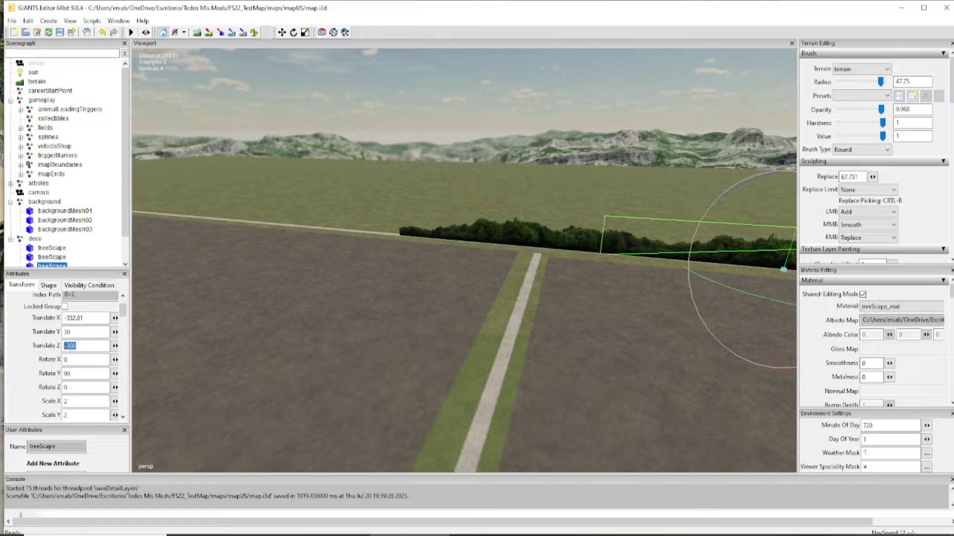
{"action": "type", "text": "0"}
{"action": "key", "text": "Return"}
- Duplicate the second treeScape and set the copy's Translate Z to 150 to continue the tree line along the border
{"action": "left_click", "coordinate": [61, 263]}
{"action": "left_click", "coordinate": [54, 249]}
{"action": "key", "text": "ctrl+d"}
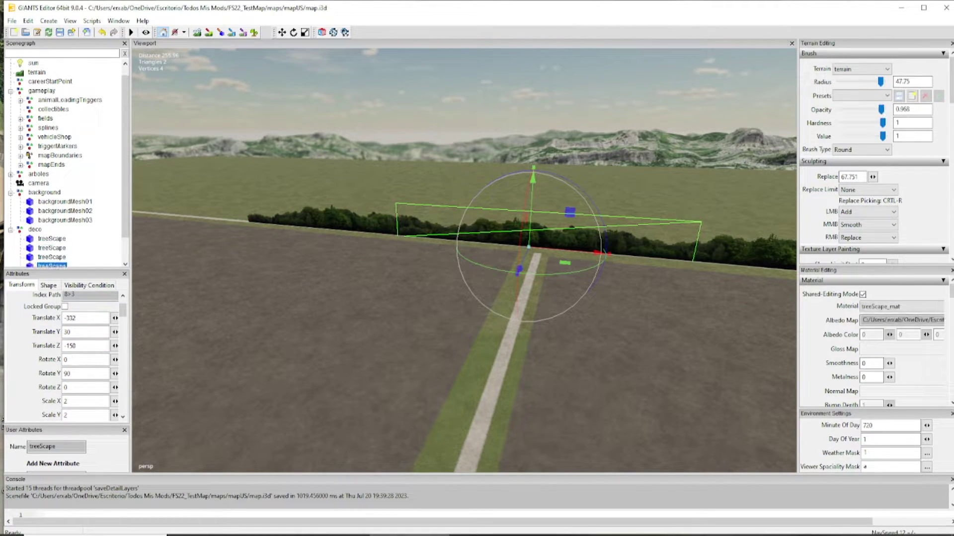
{"action": "key", "text": "BackSpace"}
{"action": "key", "text": "Return"}
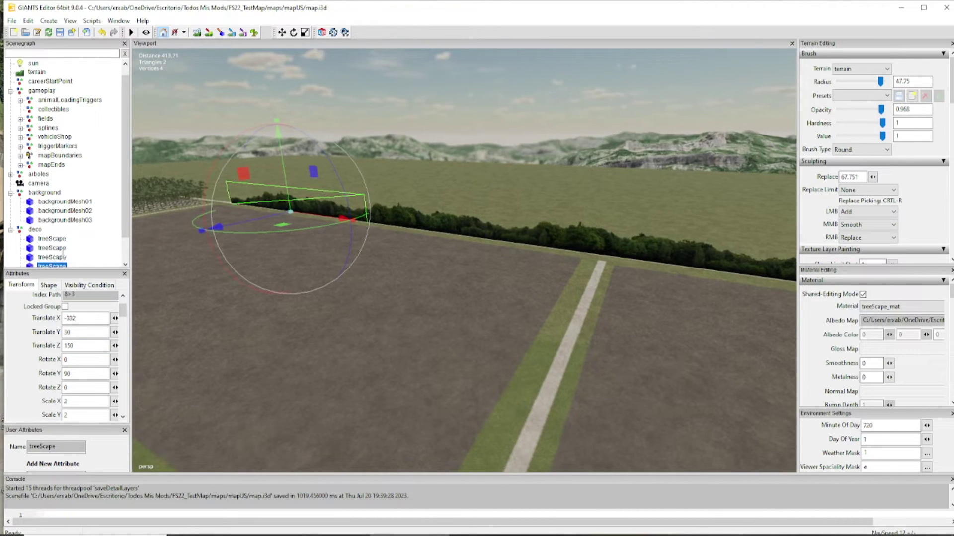
- Duplicate the first treeScape and set the copy's Translate Z to 300 to extend the tree line towards the map corner
{"action": "left_click", "coordinate": [58, 241]}
{"action": "left_click_drag", "start_coordinate": [362, 279], "coordinate": [442, 285], "text": "alt"}
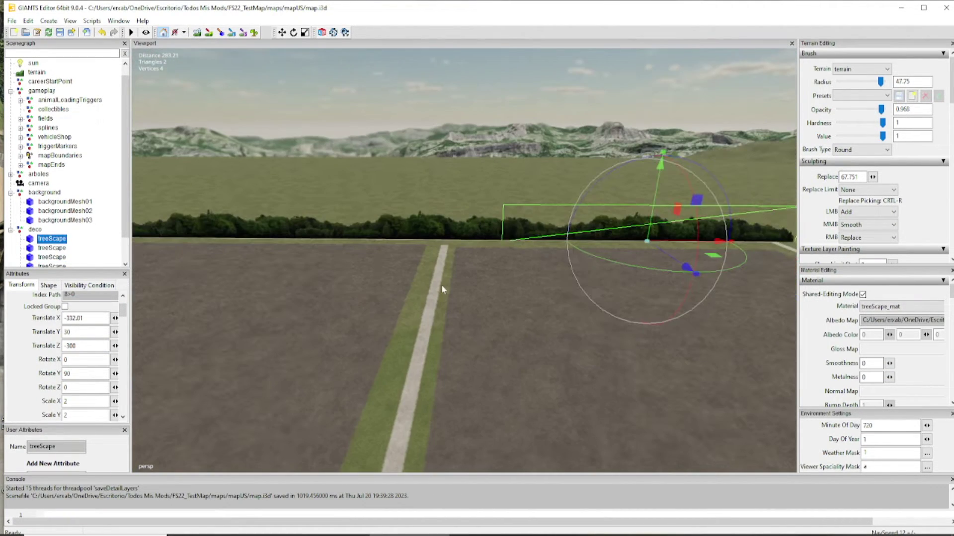
{"action": "key", "text": "ctrl+d"}
{"action": "key", "text": "BackSpace"}
{"action": "key", "text": "Return"}
- Examine the finished tree line from inside the map and up close, checking how it covers the border and background mountains
{"action": "left_click_drag", "start_coordinate": [183, 345], "coordinate": [298, 338], "text": "alt"}
{"action": "left_click_drag", "start_coordinate": [387, 268], "coordinate": [494, 271], "text": "alt"}
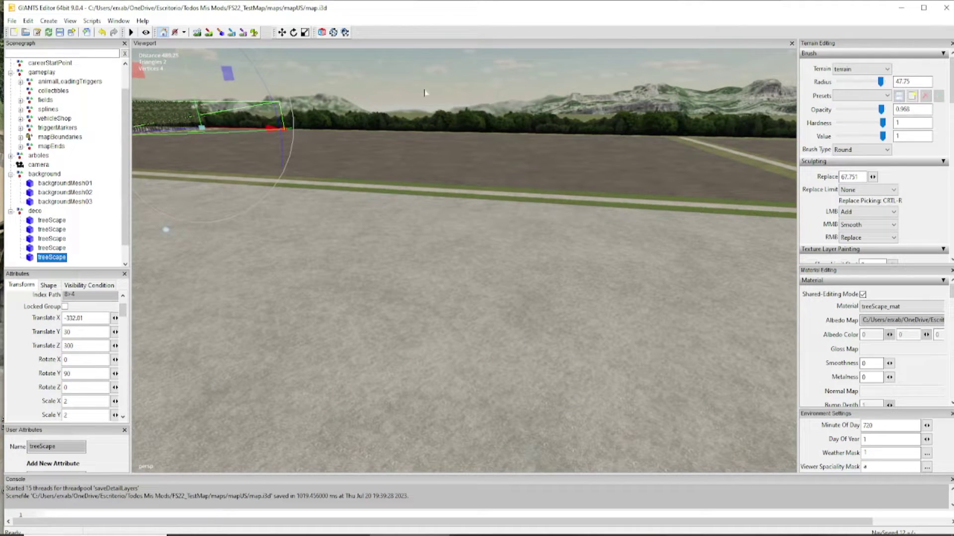
{"action": "left_click_drag", "start_coordinate": [452, 106], "coordinate": [485, 91], "text": "alt"}
{"action": "left_click_drag", "start_coordinate": [564, 192], "coordinate": [621, 186], "text": "alt"}
{"action": "left_click", "coordinate": [536, 211]}
{"action": "mouse_move", "coordinate": [537, 208]}
{"action": "left_mouse_down", "text": "alt"}
{"action": "mouse_move", "coordinate": [559, 208]}
{"action": "mouse_move", "coordinate": [524, 203]}
{"action": "mouse_move", "coordinate": [552, 199]}
{"action": "left_mouse_up", "text": "alt"}
{"action": "right_click_drag", "start_coordinate": [553, 201], "coordinate": [494, 180]}
{"action": "right_click_drag", "start_coordinate": [448, 155], "coordinate": [661, 175]}
{"action": "right_click_drag", "start_coordinate": [580, 180], "coordinate": [377, 185]}
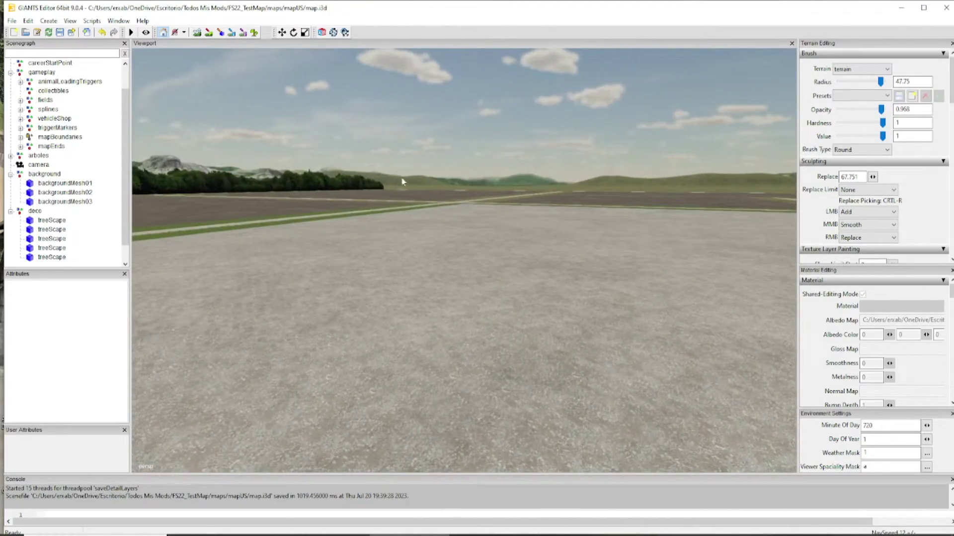
{"action": "right_click_drag", "start_coordinate": [369, 180], "coordinate": [495, 286]}
{"action": "left_click", "coordinate": [495, 287]}
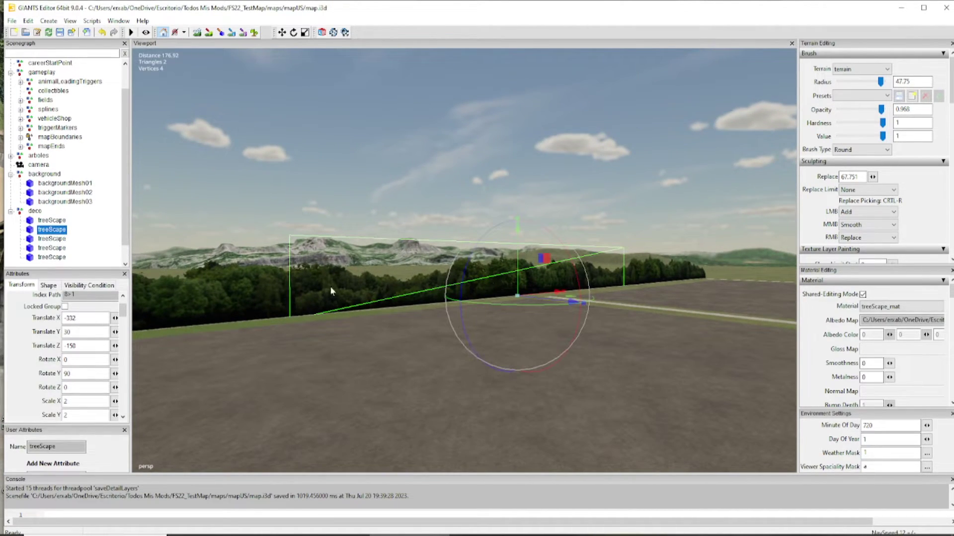
{"action": "right_click_drag", "start_coordinate": [390, 291], "coordinate": [430, 274]}
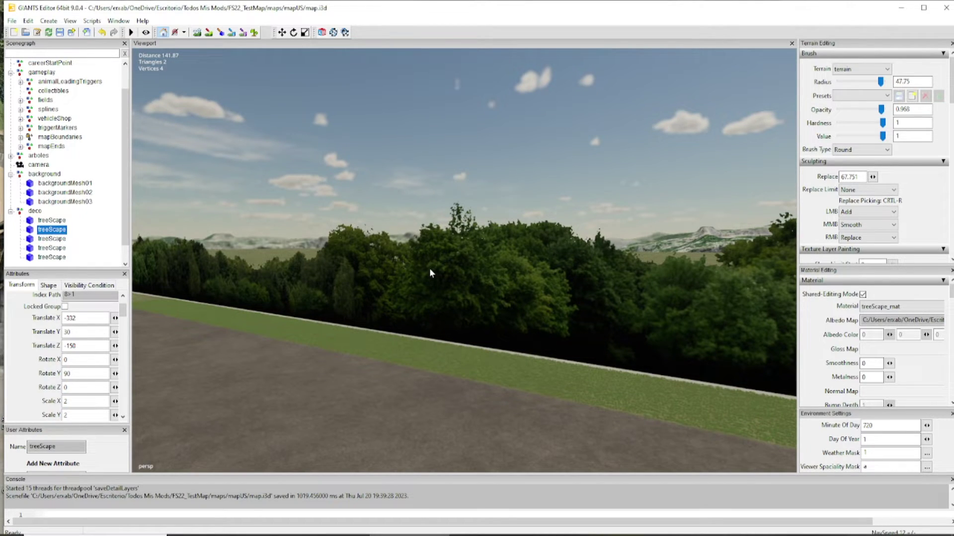
{"action": "right_click_drag", "start_coordinate": [429, 268], "coordinate": [683, 311]}
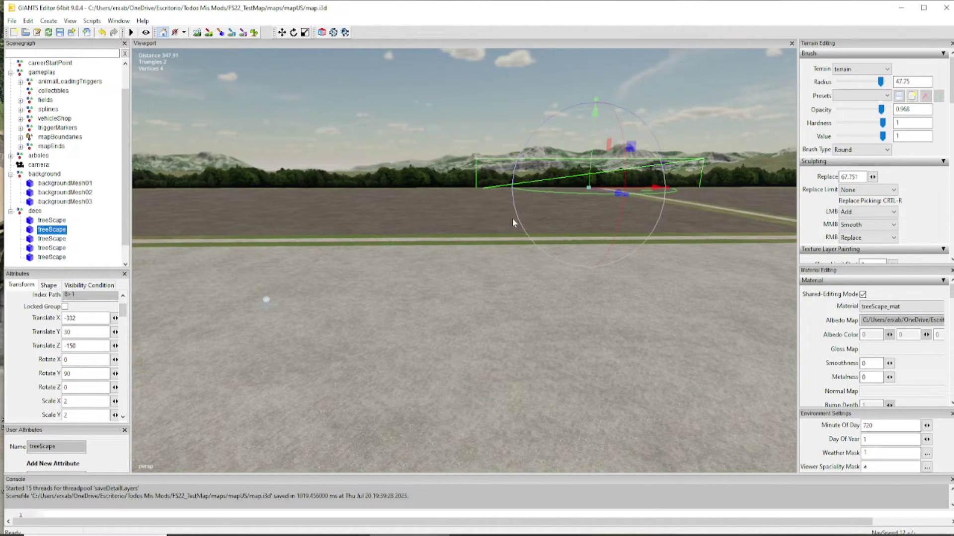